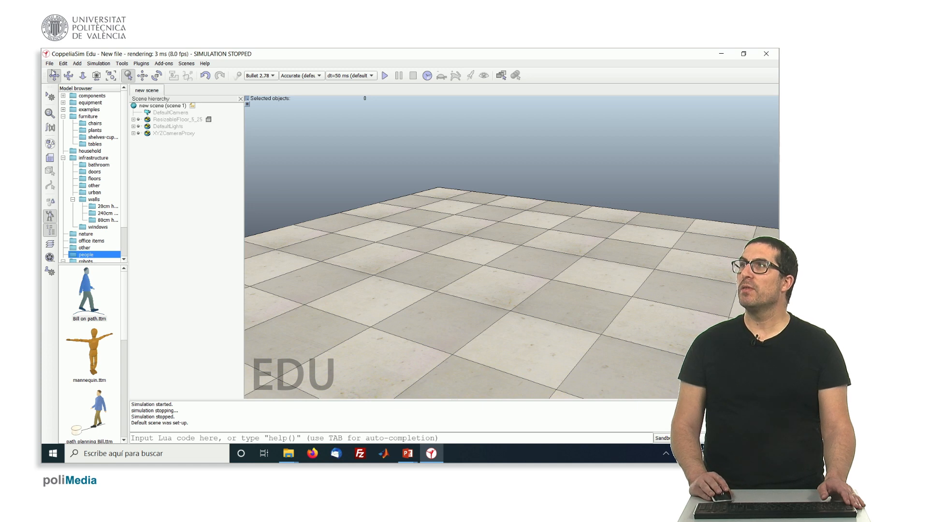
Add a primitive cuboid to the scene with X, Y and Z sizes of 0.1 m.
left_click_drag(559, 294, 512, 254)
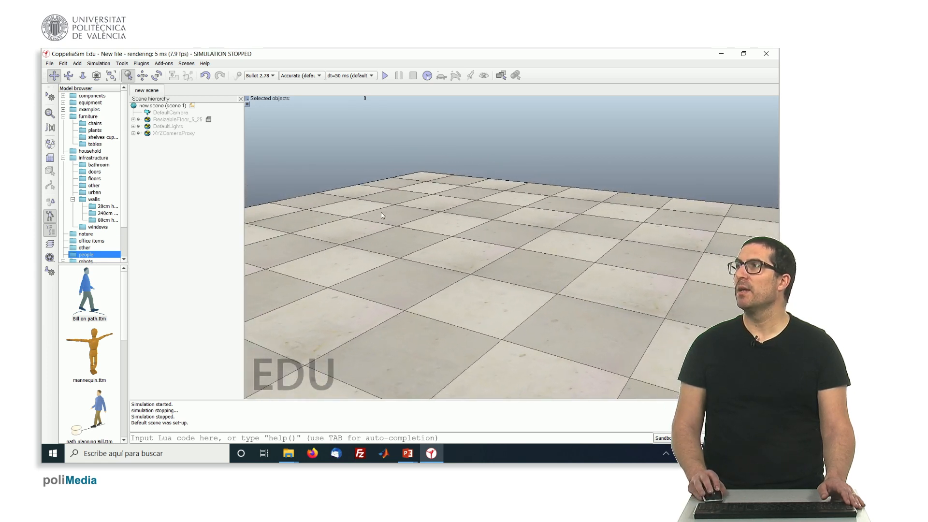
left_click(69, 75)
left_click_drag(508, 302, 474, 303)
left_click(83, 75)
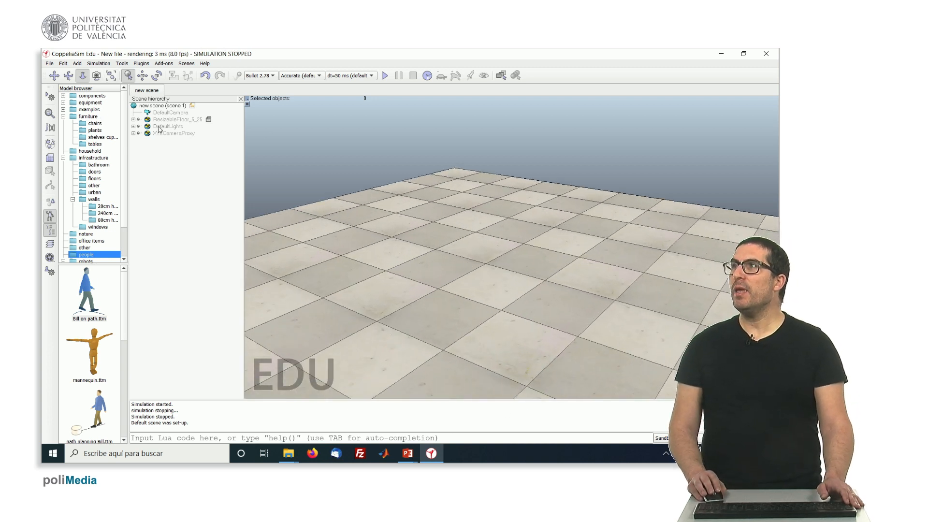
left_click(78, 65)
mouse_move(88, 74)
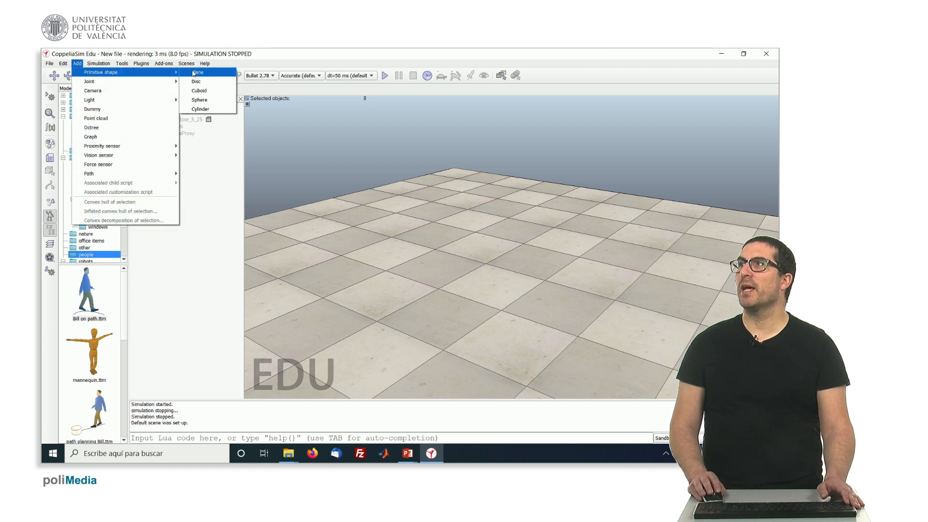
left_click(210, 92)
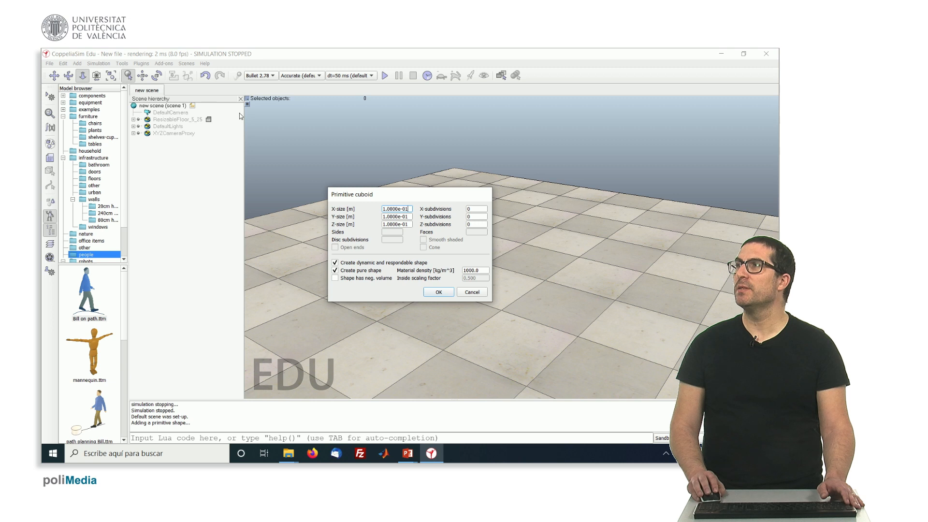
left_click(439, 292)
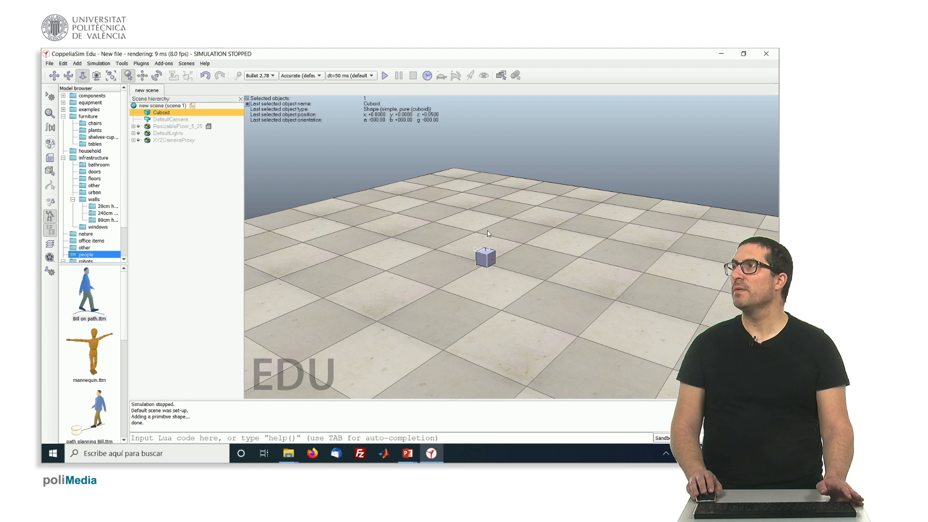
Fit the view to the cuboid for a close look, then zoom out and clear the selection.
left_click(482, 286)
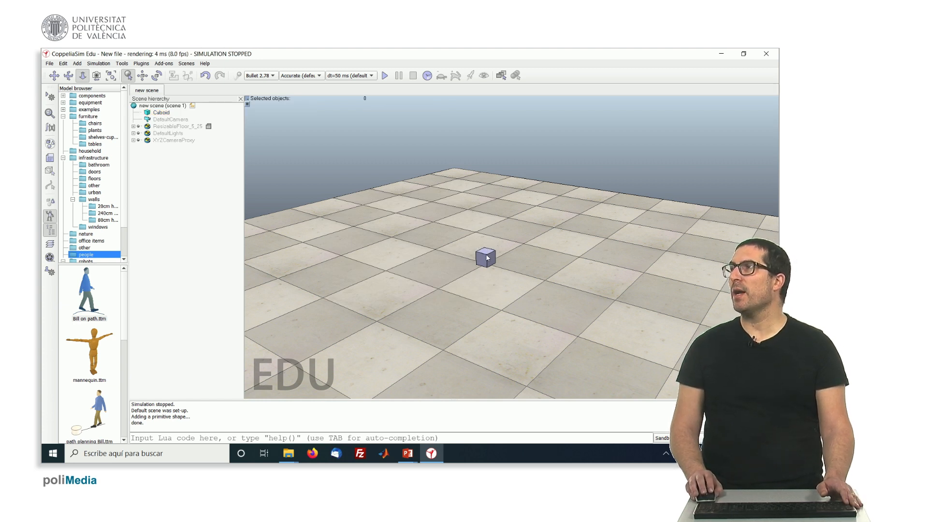
left_click(484, 259)
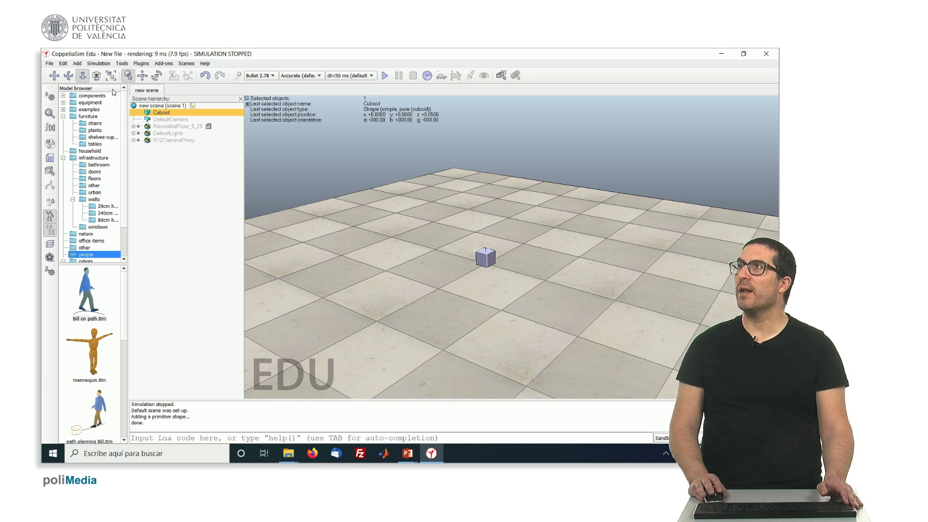
left_click(112, 76)
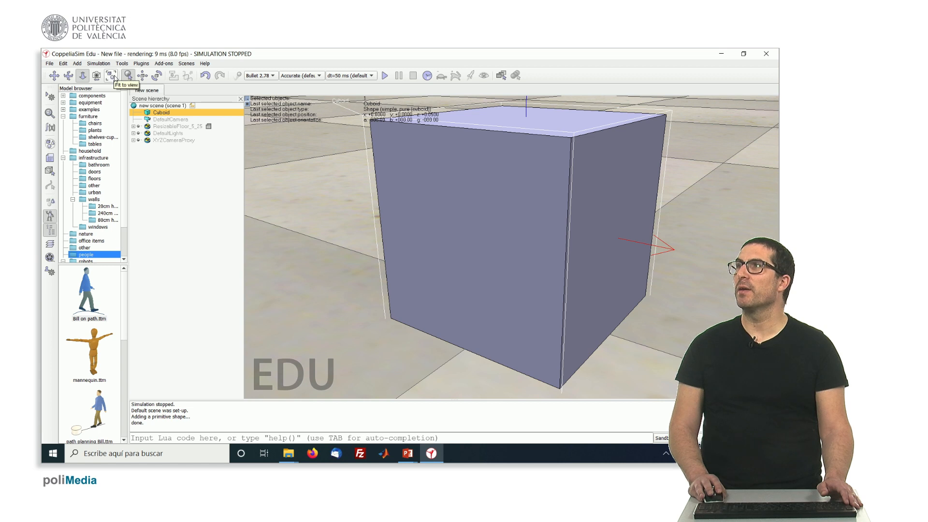
scroll(561, 220, "up", 3)
scroll(561, 220, "down", 5)
scroll(556, 213, "down", 5)
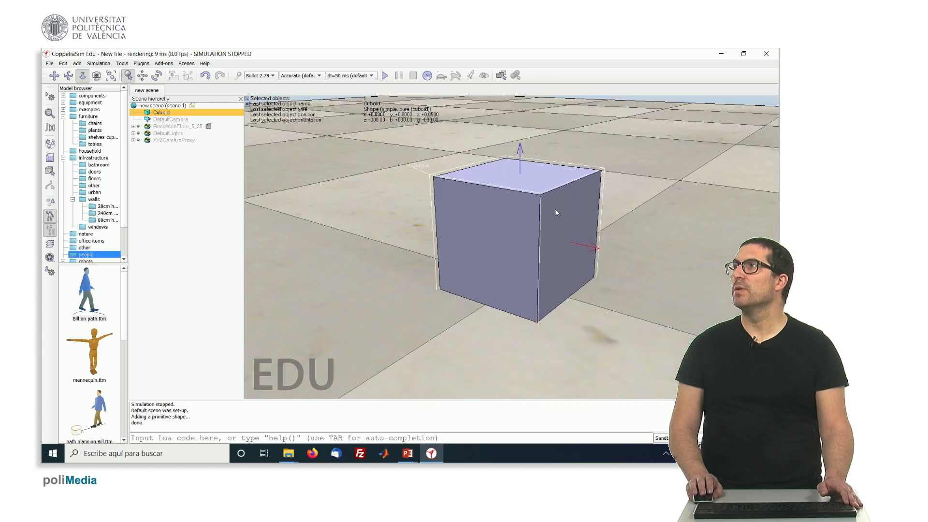
left_click(629, 247)
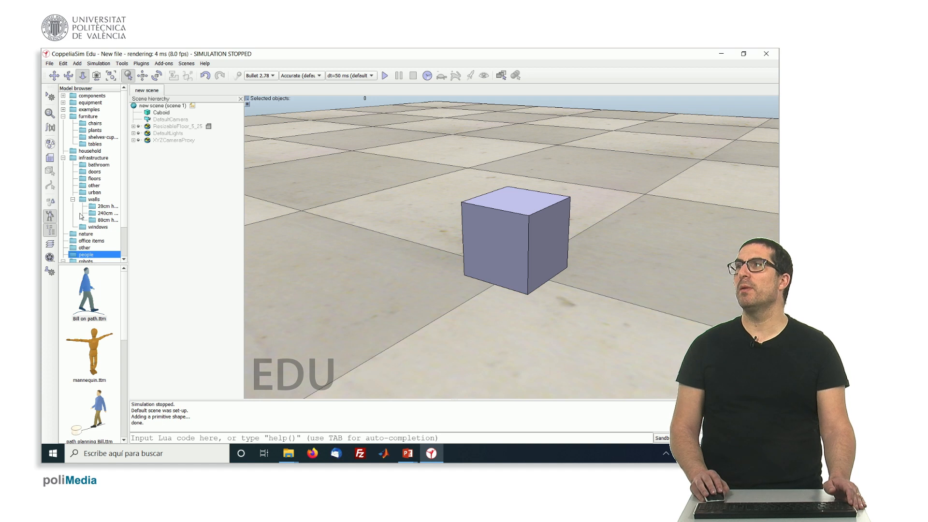
Place the ABB IRB 140 robot from the non-mobile robot models on the floor at the cuboid and dismiss the model information.
left_click(73, 200)
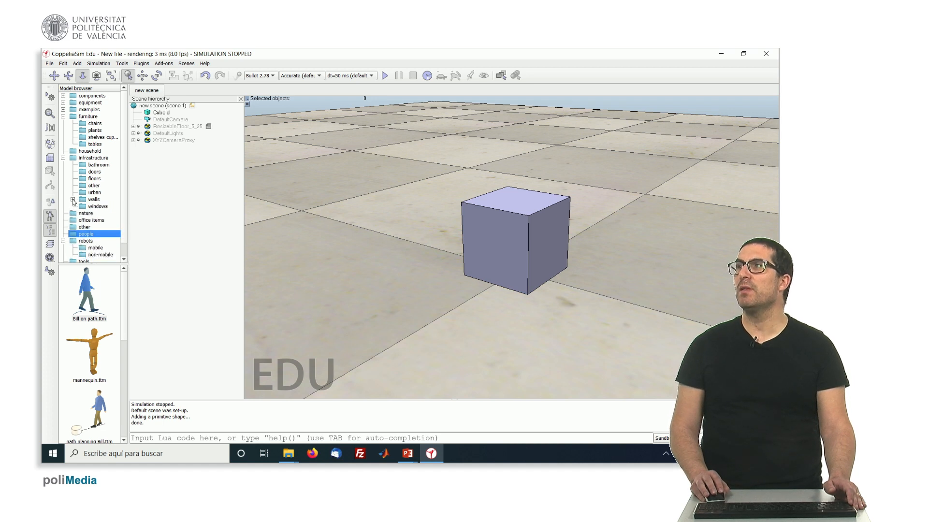
left_click(63, 158)
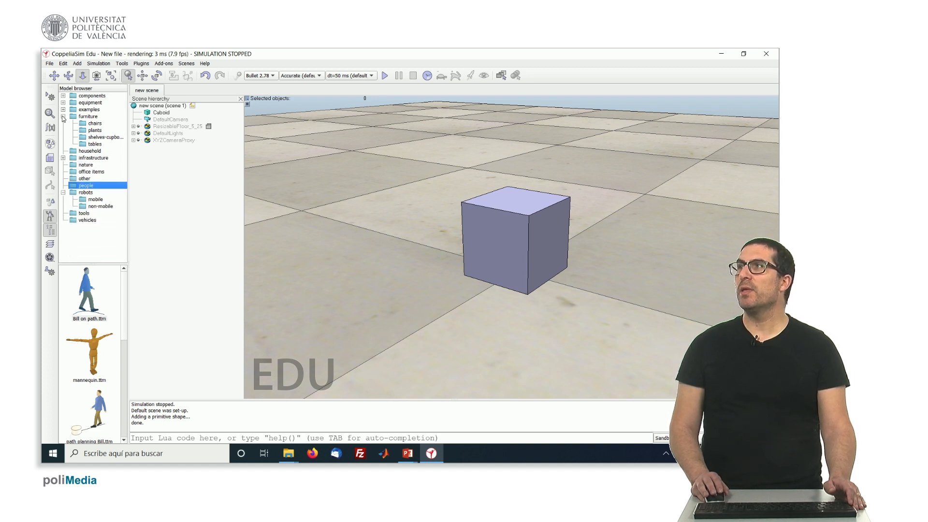
left_click(63, 117)
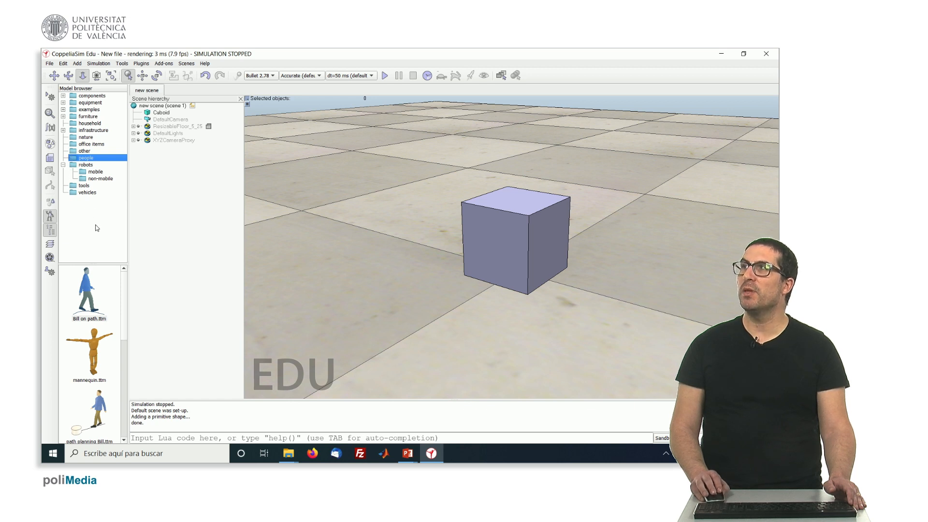
left_click(97, 179)
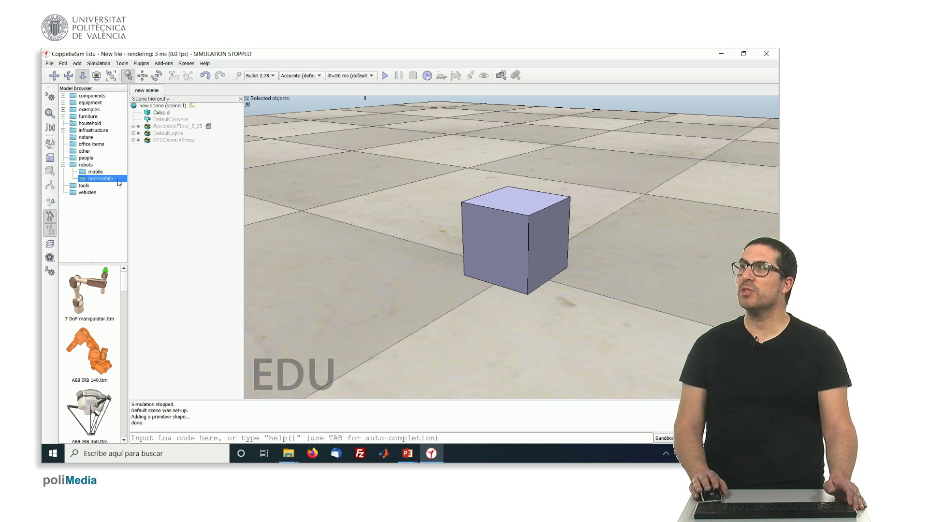
mouse_move(124, 281)
left_mouse_down()
mouse_move(127, 434)
mouse_move(116, 289)
left_mouse_up()
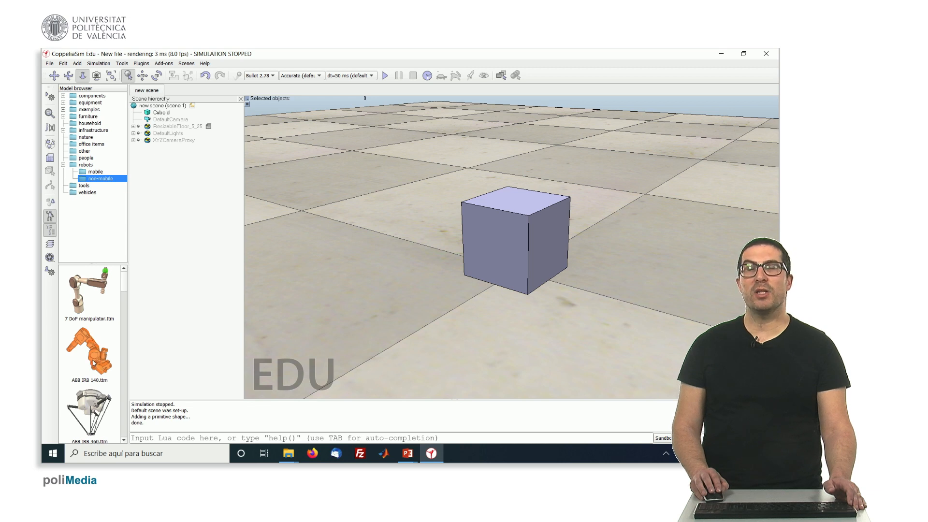
left_click_drag(93, 364, 551, 274)
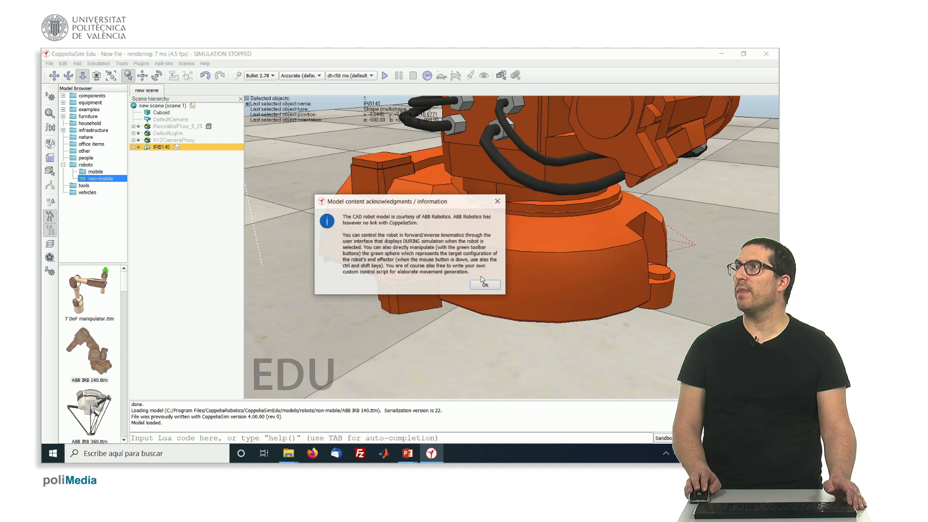
left_click(486, 285)
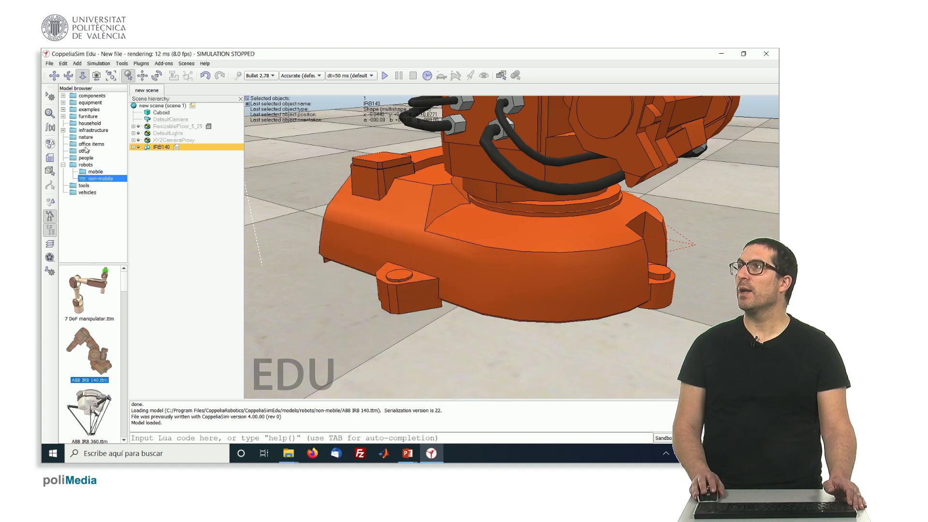
Fit the view to the whole IRB140 robot and inspect the object information of the robot and the cuboid by selecting each.
left_click(110, 76)
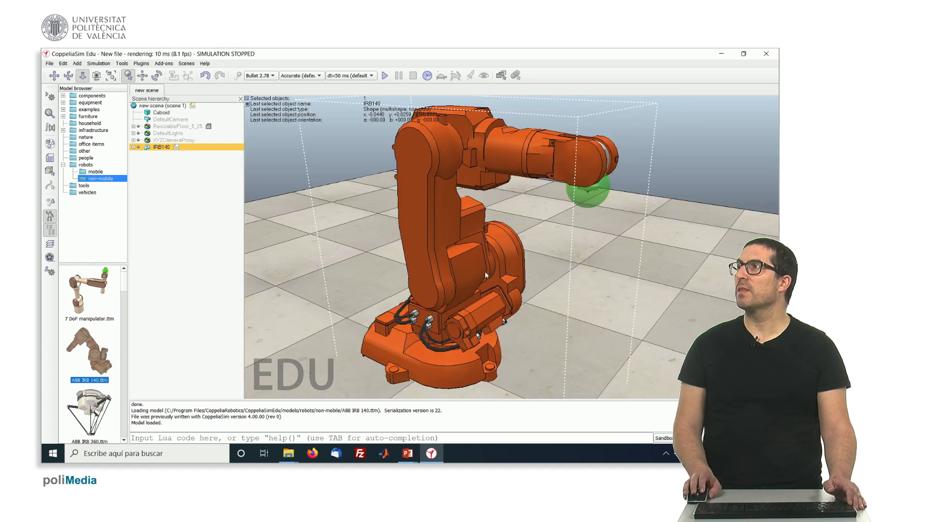
left_click(683, 314)
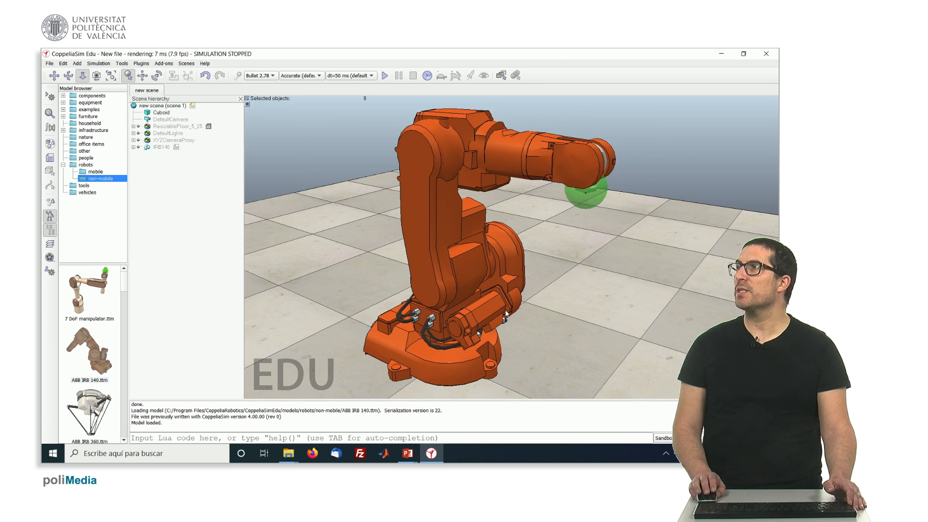
scroll(506, 311, "up", 1)
scroll(504, 304, "down", 3)
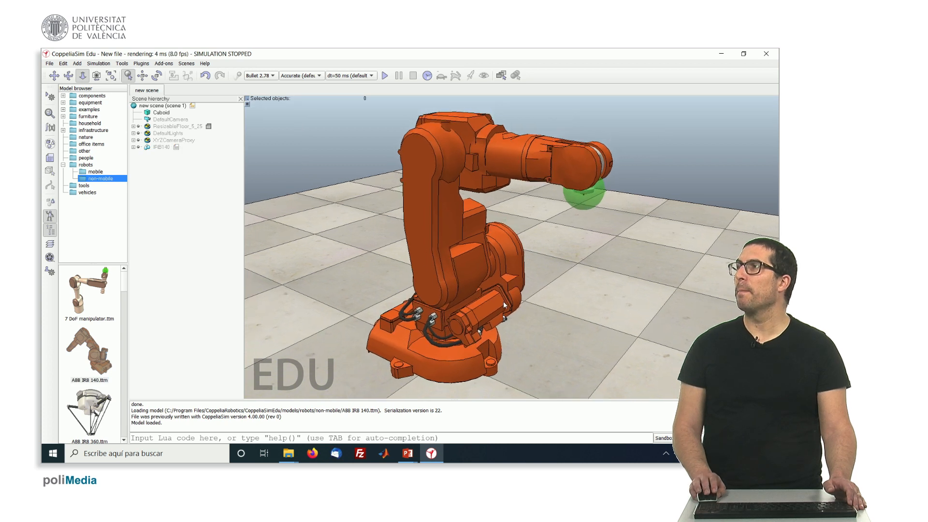
scroll(497, 293, "down", 2)
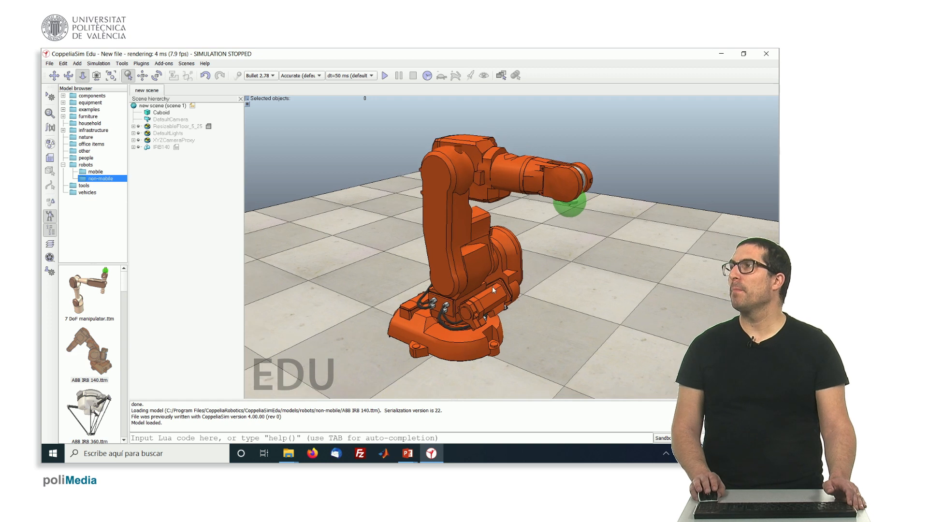
left_click(472, 290)
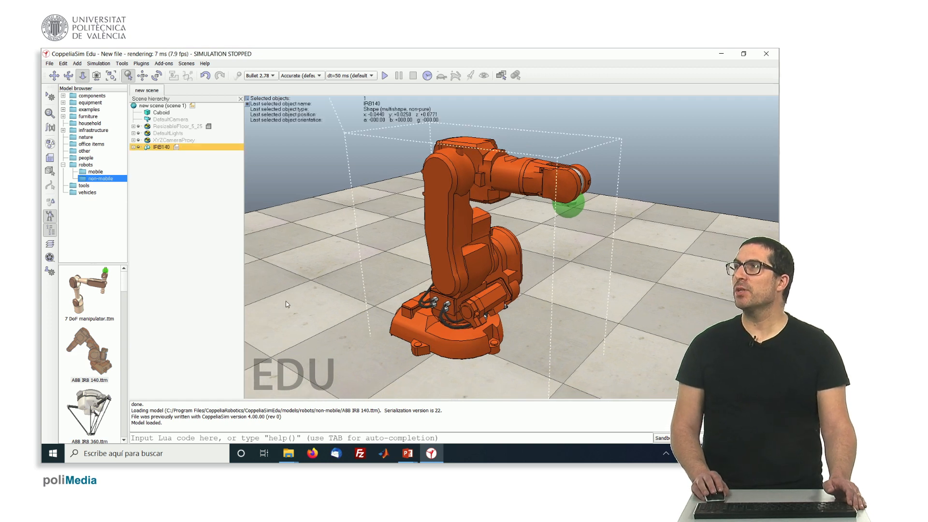
left_click(210, 251)
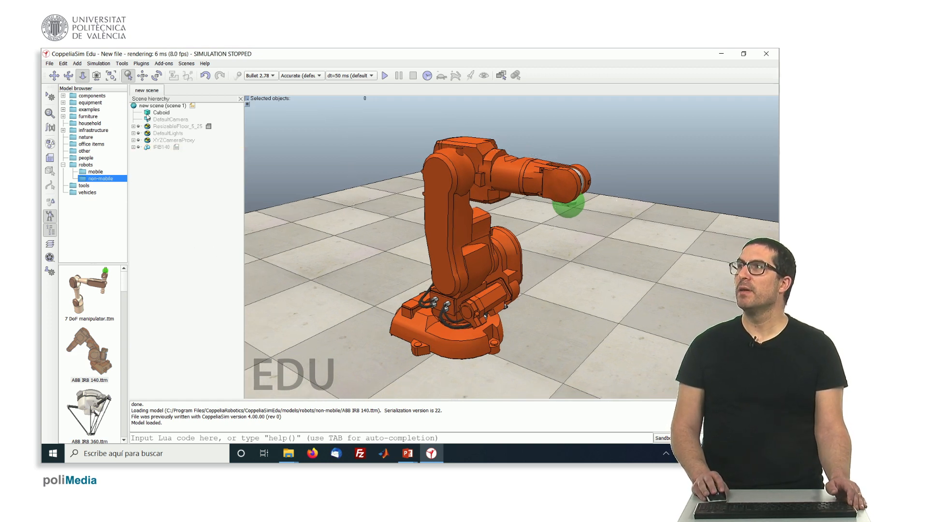
left_click(161, 112)
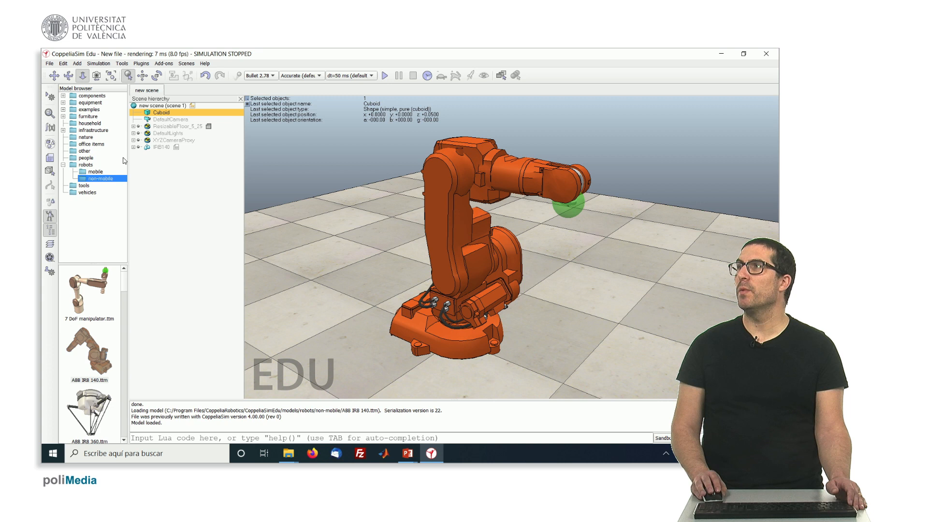
left_click(153, 147)
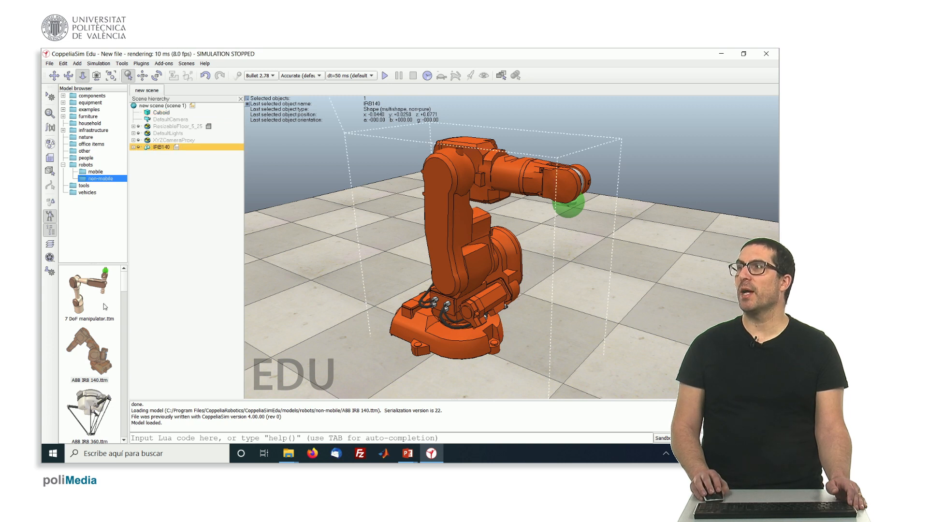
Browse the available mobile robot models in the model library.
left_click(89, 172)
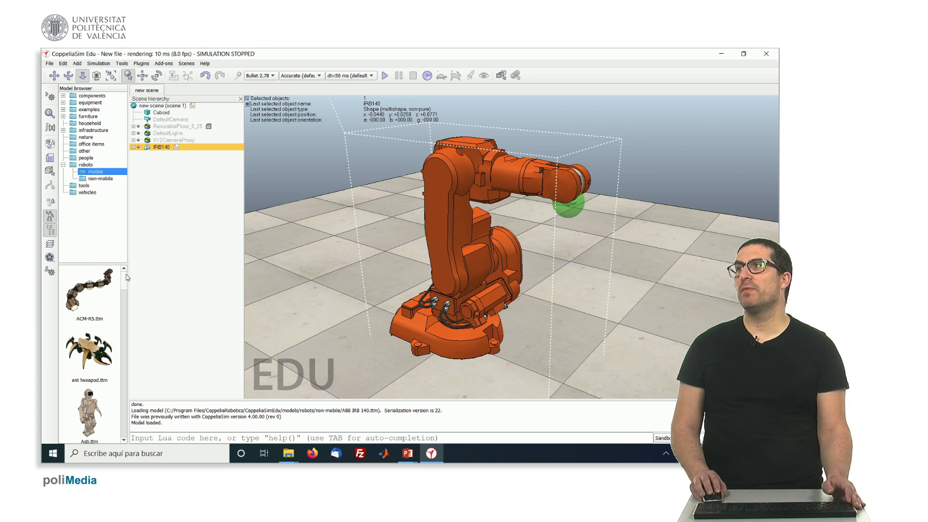
scroll(125, 281, "down", 1)
mouse_move(125, 282)
left_mouse_down()
mouse_move(129, 429)
mouse_move(123, 265)
left_mouse_up()
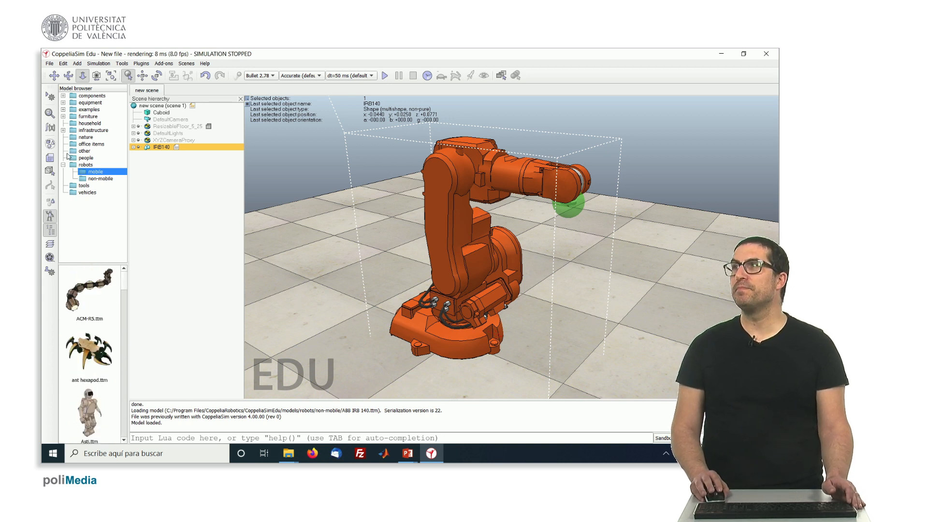
Place the indoorPlant model from the furniture plants on the floor beside the robot's base and dismiss the model information.
left_click(63, 116)
left_click(83, 130)
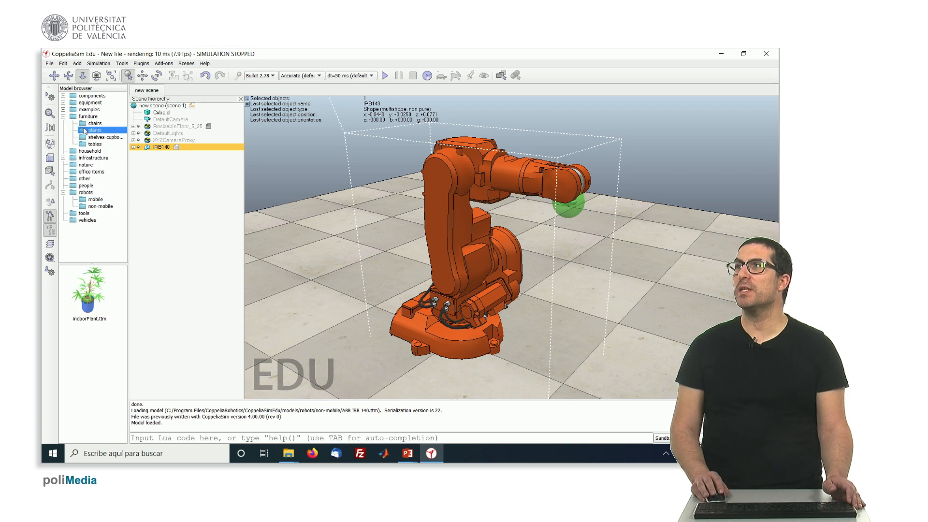
left_click_drag(88, 313, 307, 298)
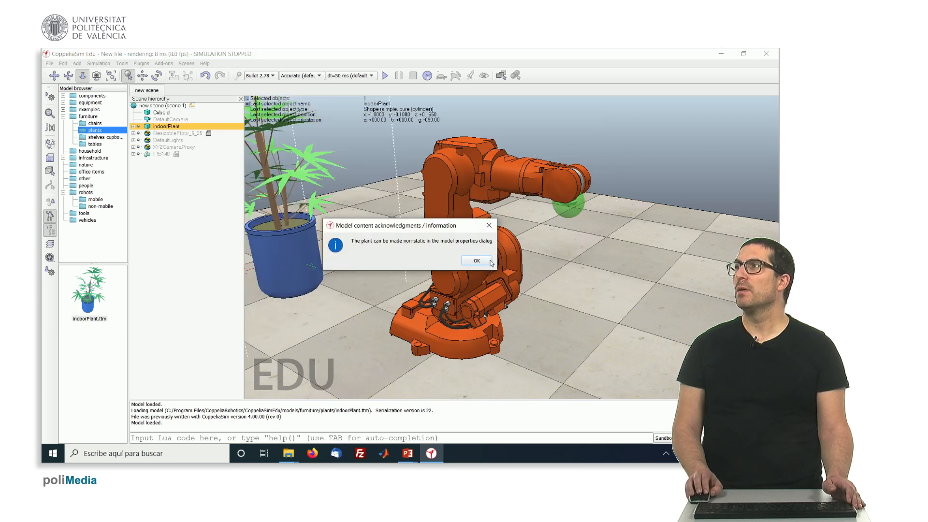
left_click(487, 262)
scroll(340, 281, "down", 3)
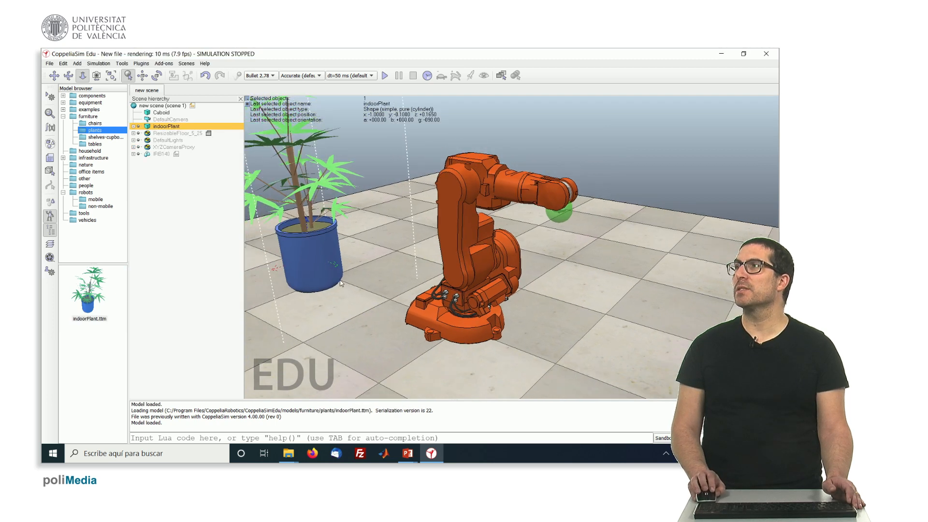
scroll(340, 280, "down", 3)
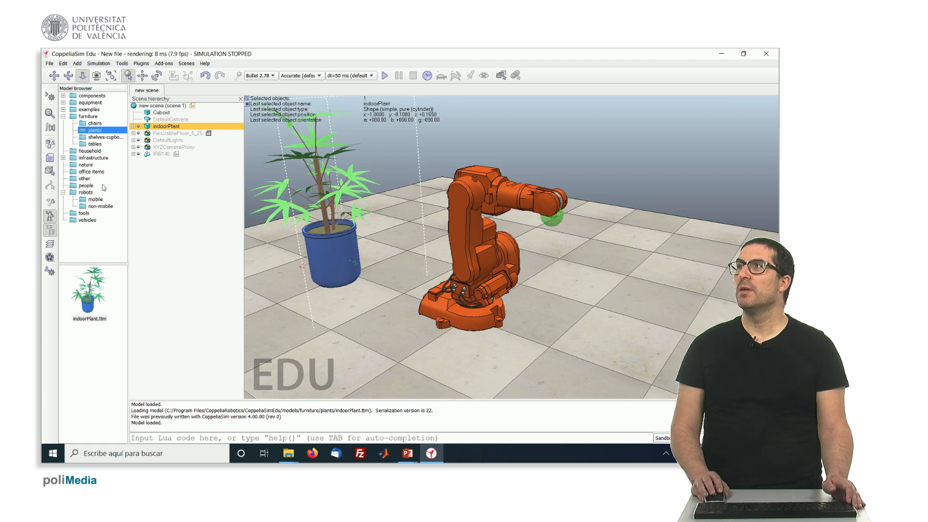
Place the Bill on path model from the people models on the floor behind the robot arm.
left_click(73, 186)
left_click_drag(91, 298, 593, 266)
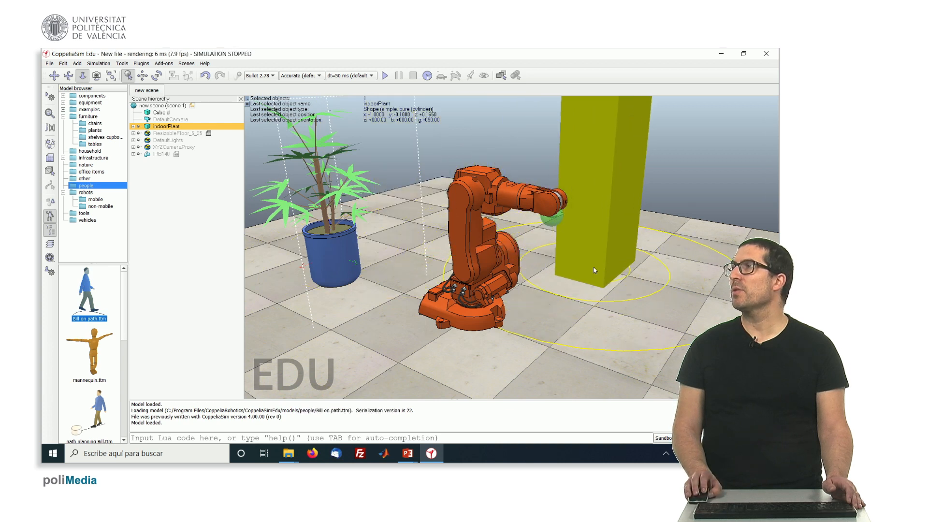
left_click(489, 272)
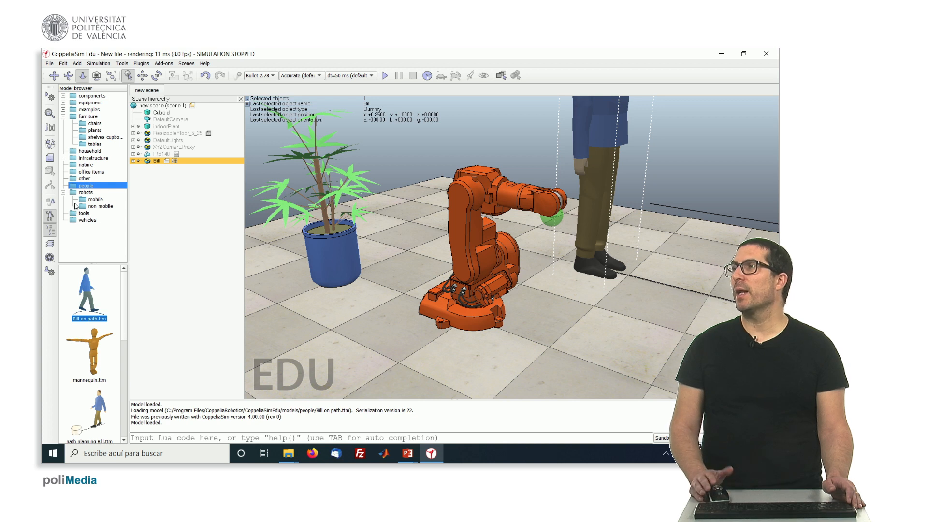
Place an L wall from the 20 cm high infrastructure walls on the floor in front of Bill's path.
left_click(63, 159)
left_click(73, 199)
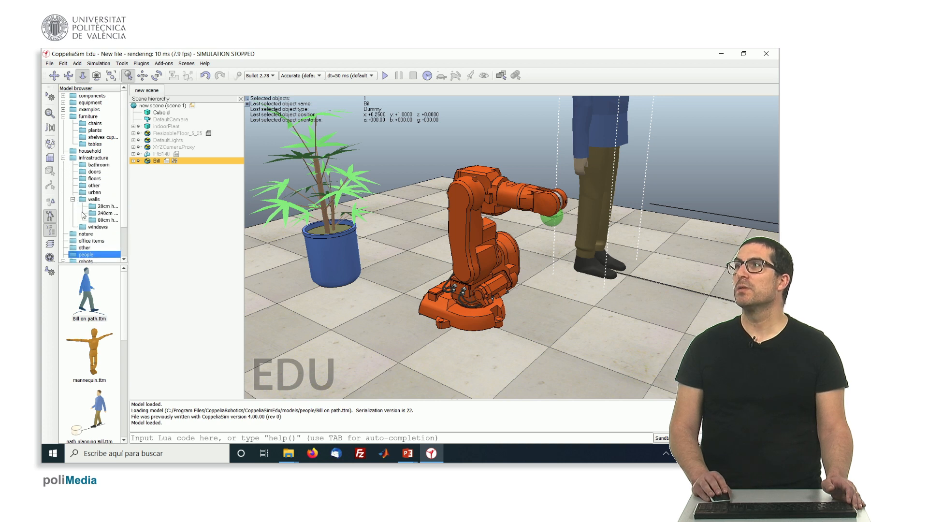
left_click(93, 208)
mouse_move(85, 296)
left_mouse_down()
mouse_move(547, 313)
mouse_move(667, 353)
left_mouse_up()
left_click_drag(679, 363, 680, 361)
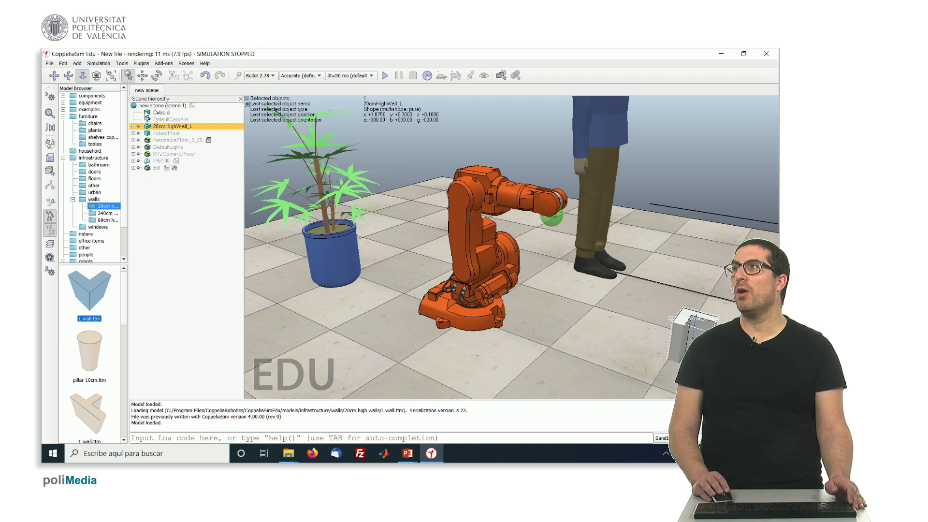
Expand the Bill model in the scene hierarchy down to Group8 and collapse its left leg, right leg and Mesh17 branches.
left_click(147, 114)
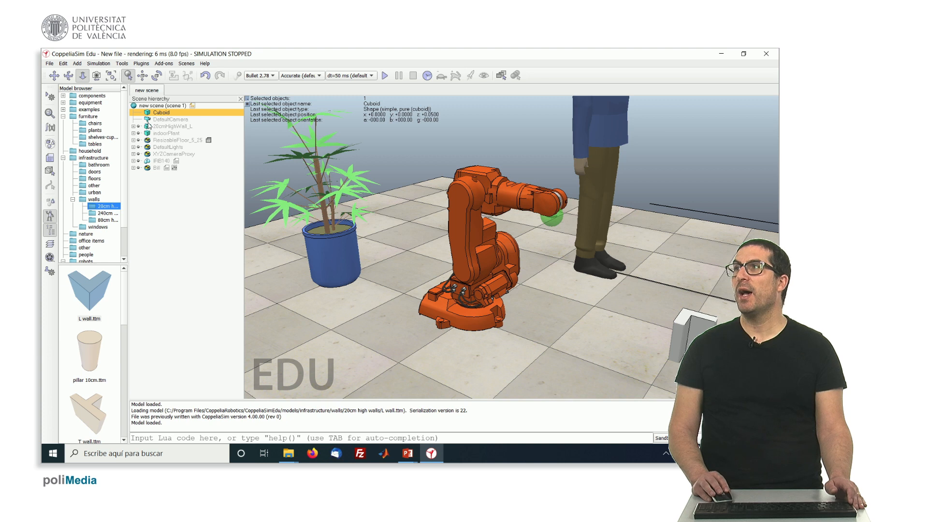
left_click(134, 168)
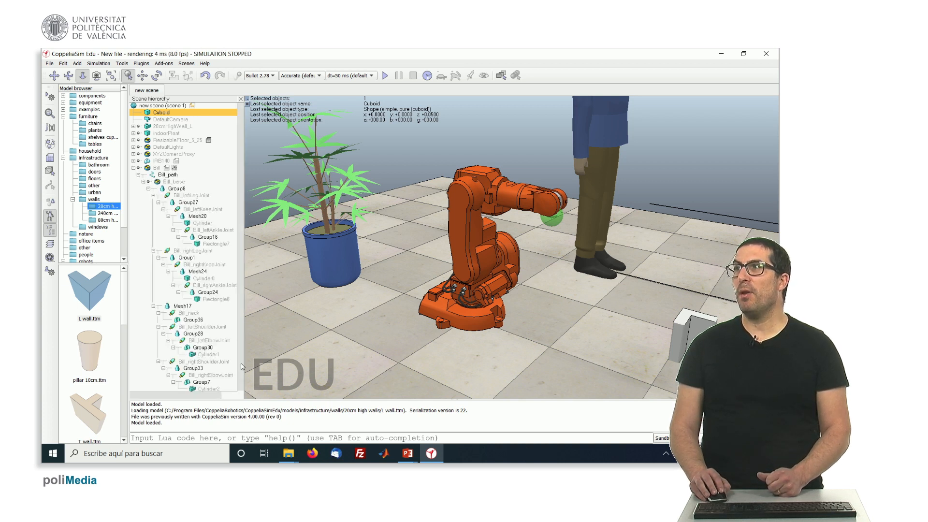
left_click(138, 175)
left_click(139, 175)
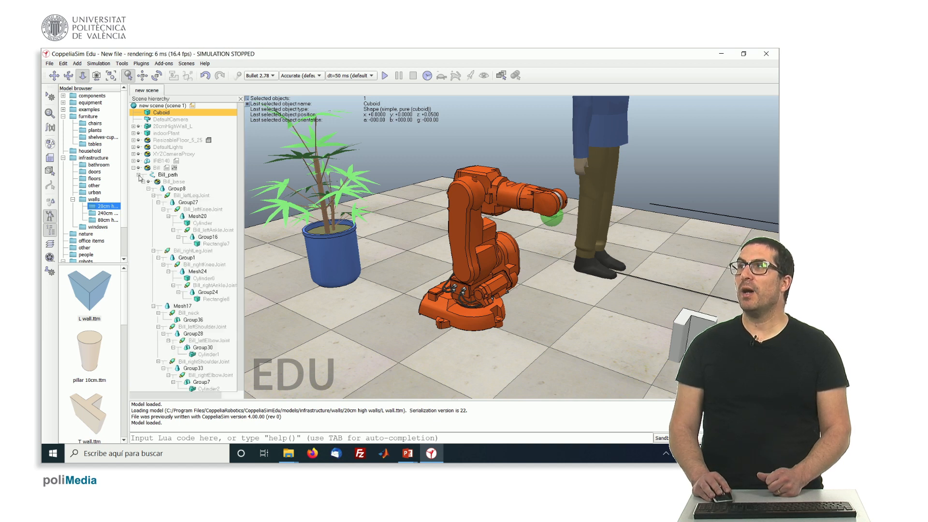
left_click(143, 181)
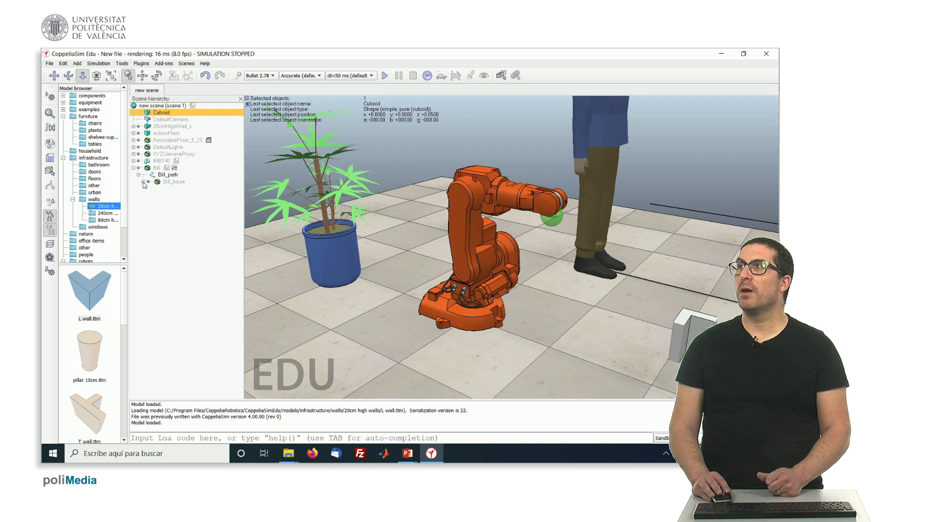
left_click(143, 183)
left_click(149, 189)
left_click(148, 190)
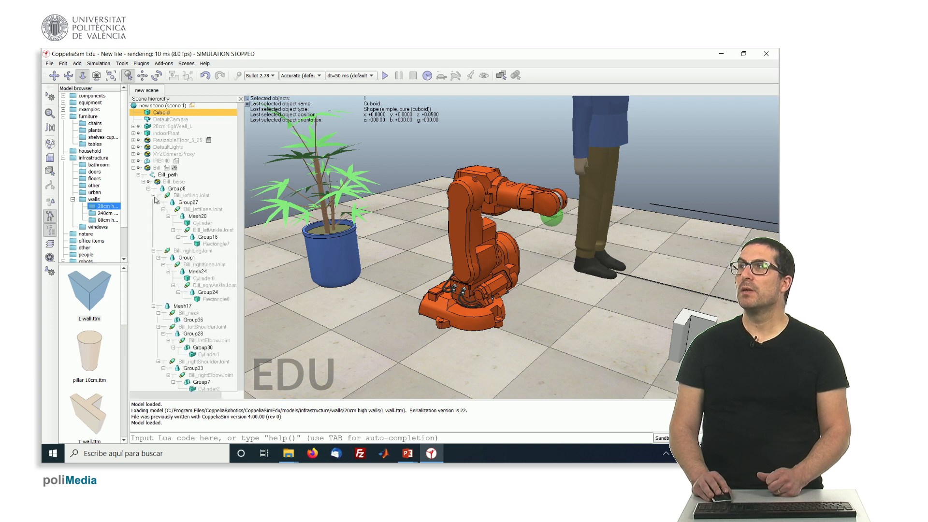
left_click(154, 195)
left_click(154, 203)
left_click(153, 209)
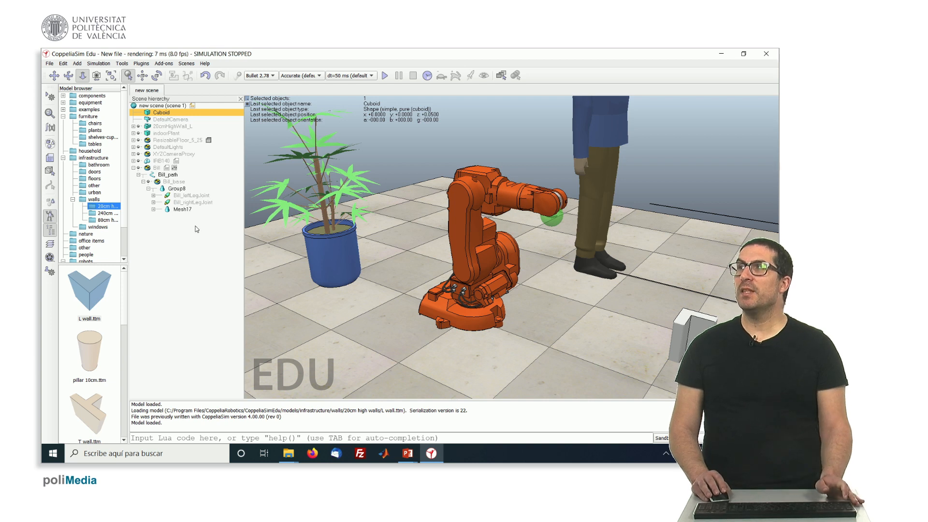
Inspect the Bill model, its Group8 shape and the left leg joint's child objects, and collapse the Bill tree.
left_click(151, 168)
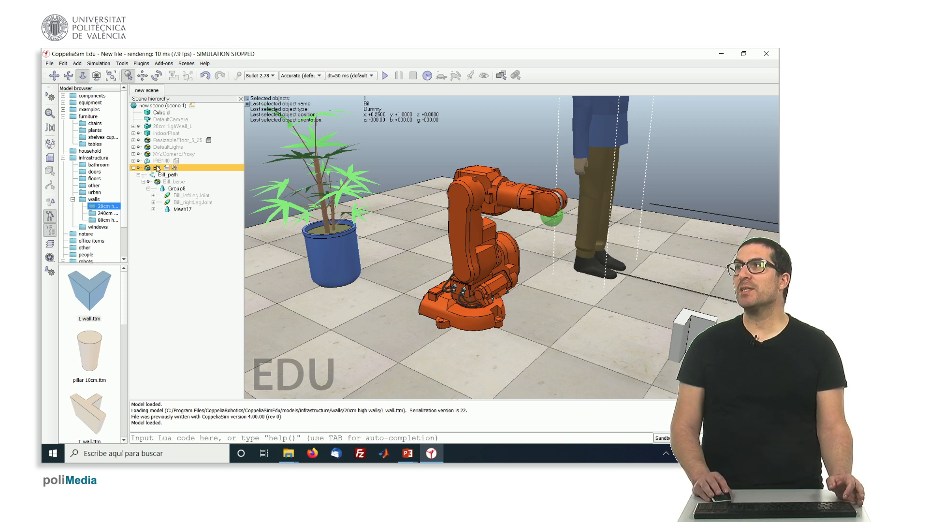
left_click(176, 189)
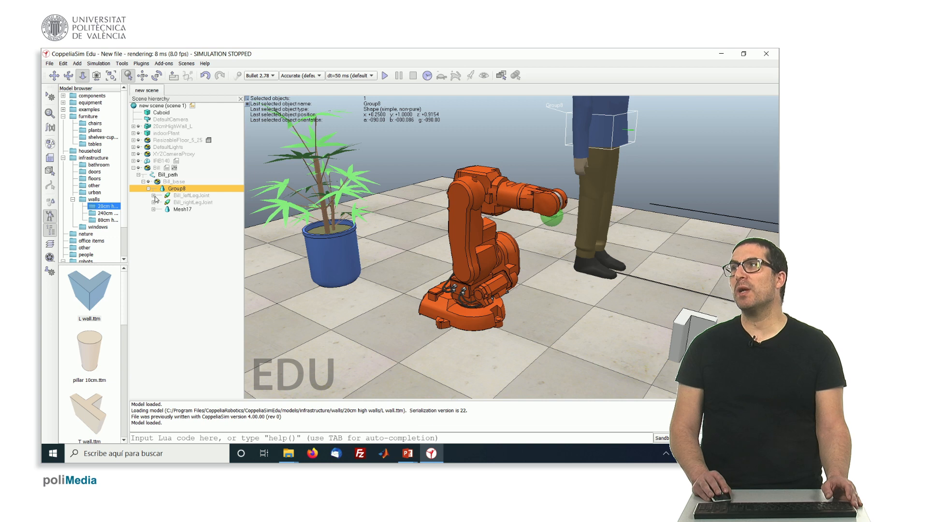
left_click(154, 196)
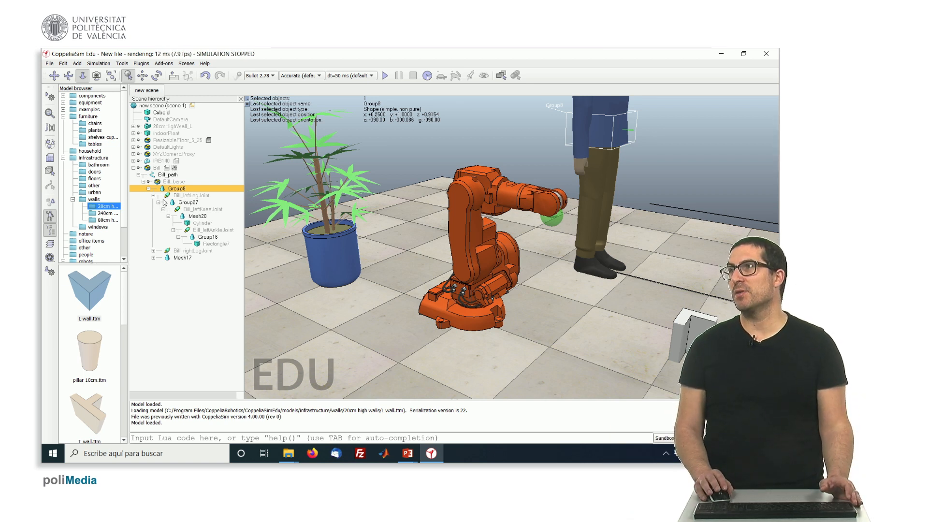
left_click(134, 169)
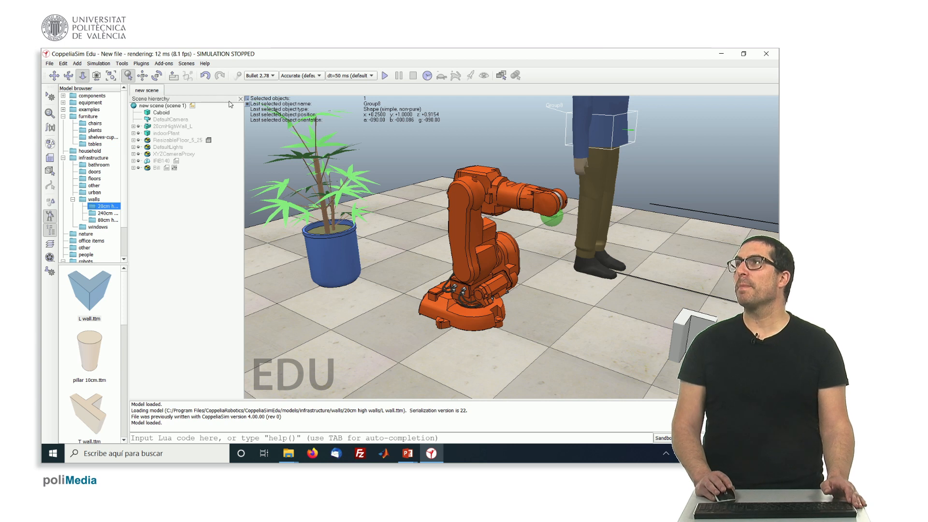
Move the cuboid along world X and Y to about x 0.825, y -0.525 on the floor in front of the robot.
left_click(160, 113)
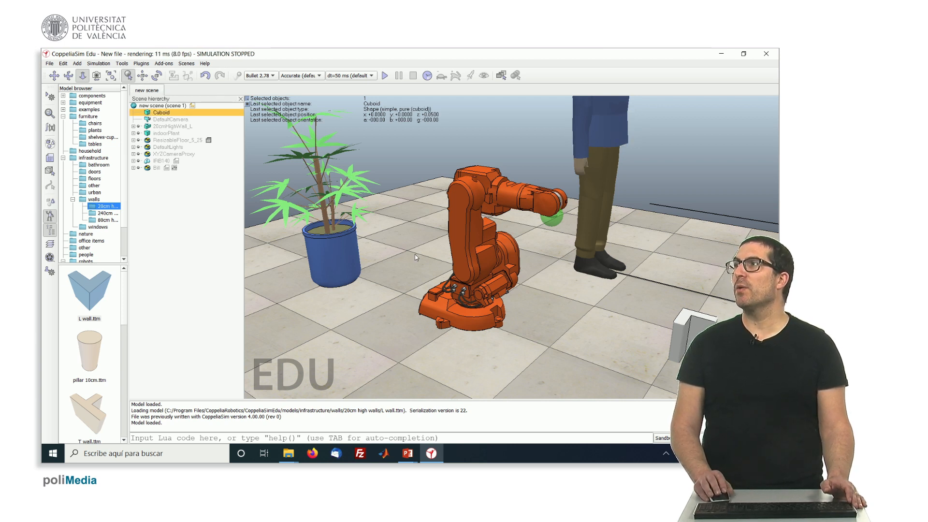
left_click(142, 76)
left_click_drag(259, 144, 700, 112)
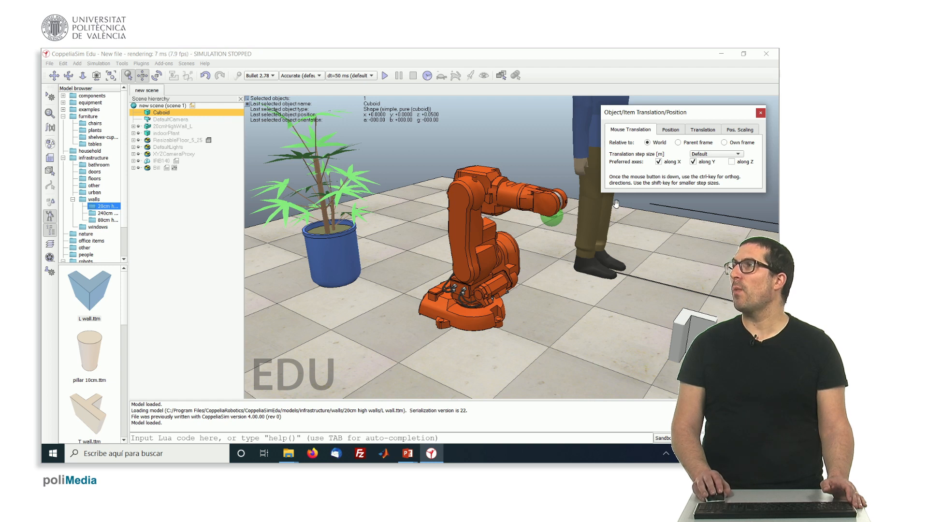
left_click_drag(553, 328, 504, 374)
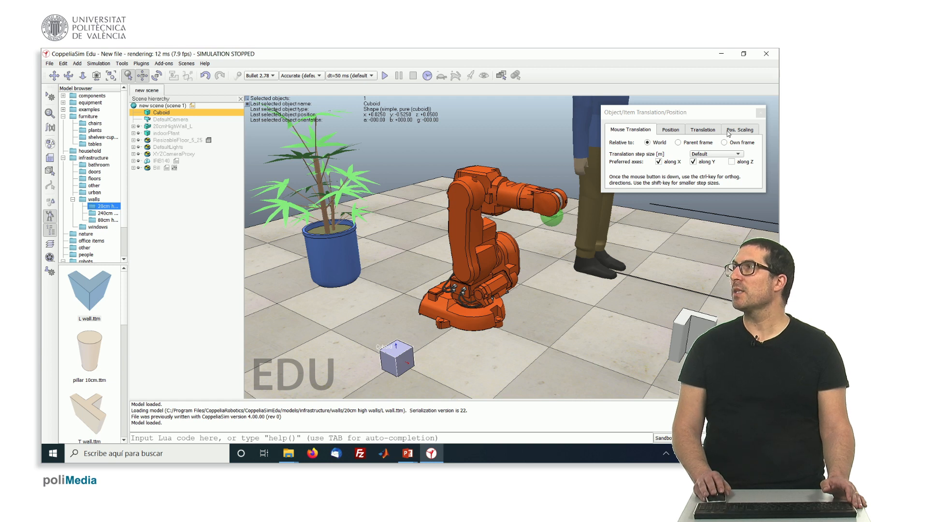
Restrict the cuboid's mouse translation to the world Z axis and raise it to a height of about 0.475 m.
left_click(731, 161)
left_click(703, 163)
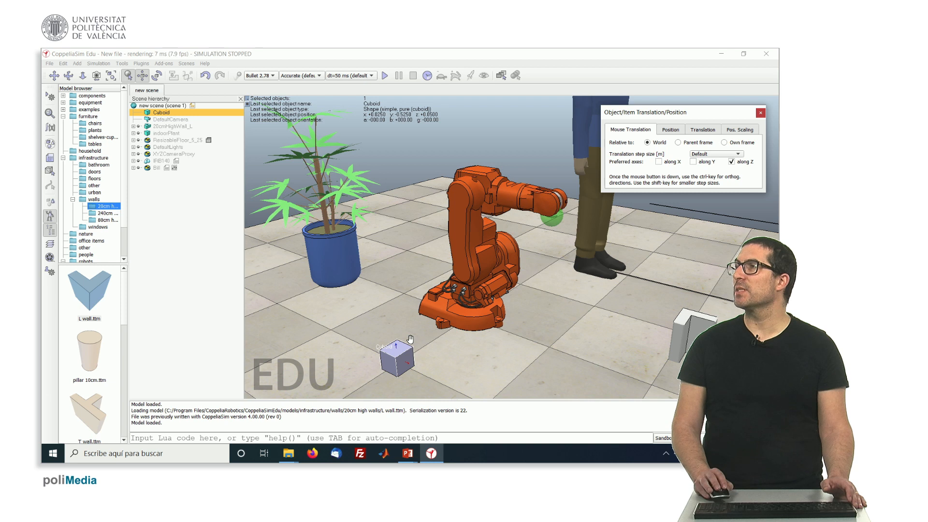
left_click_drag(393, 353, 402, 261)
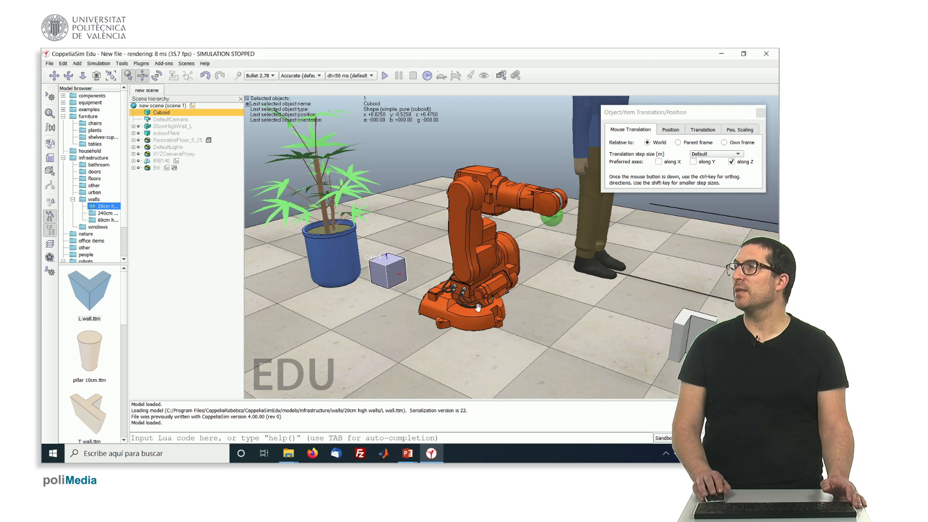
Rotate the IRB140 robot about its own Z axis to about -35 degrees, close the rotation settings and clear the selection.
left_click(492, 309)
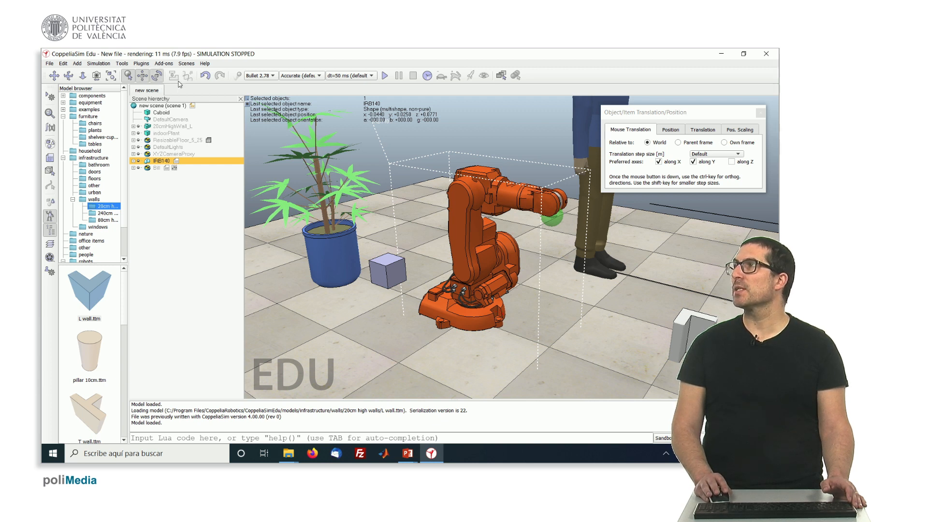
left_click(156, 75)
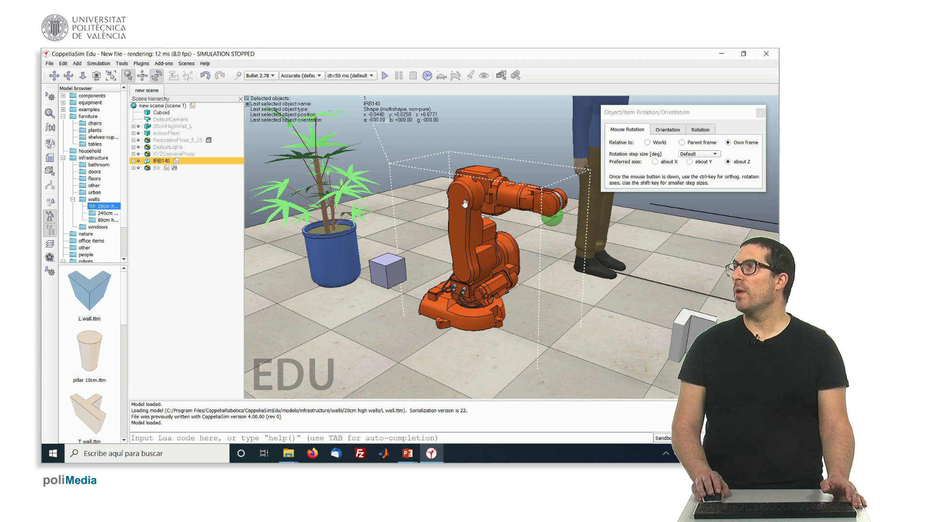
left_click_drag(525, 307, 498, 340)
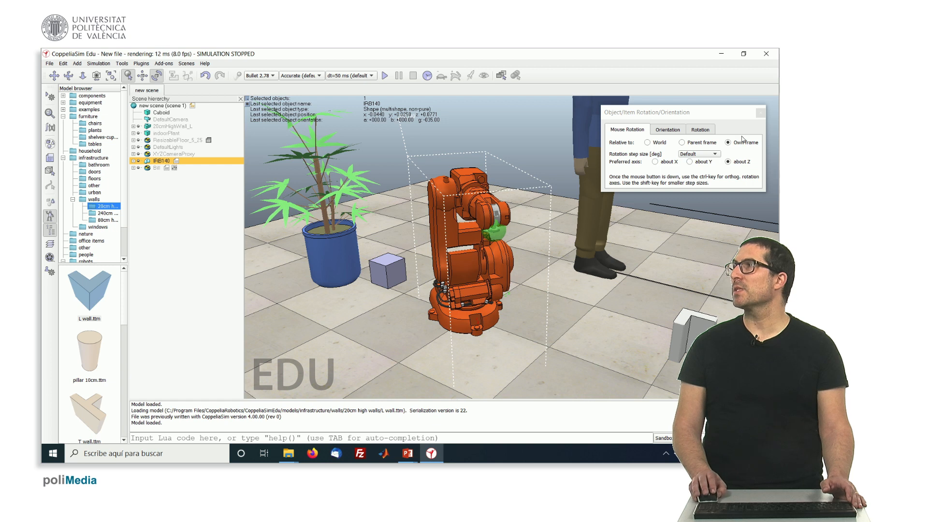
left_click(760, 113)
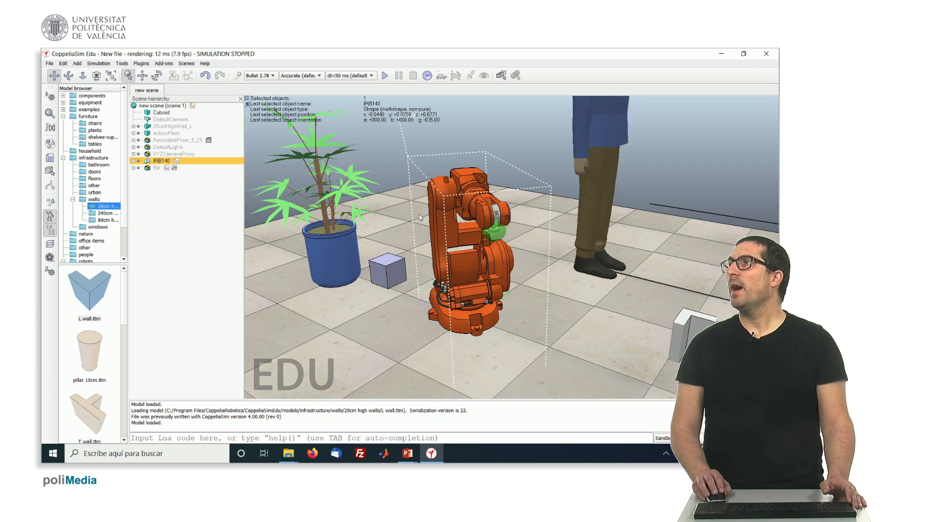
left_click(370, 131)
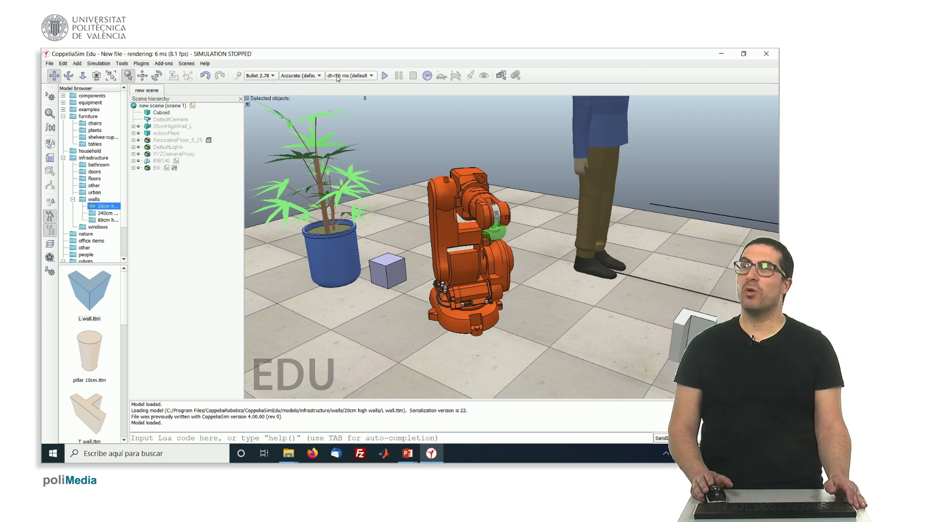
Run the simulation to watch the cuboid and Bill move, suspend it and stop it.
left_click(385, 76)
scroll(498, 213, "down", 5)
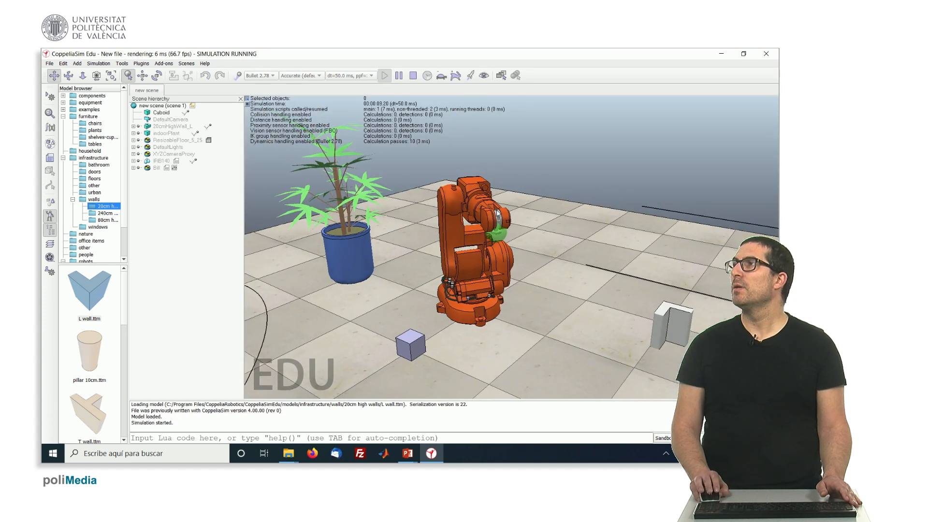
left_click(400, 77)
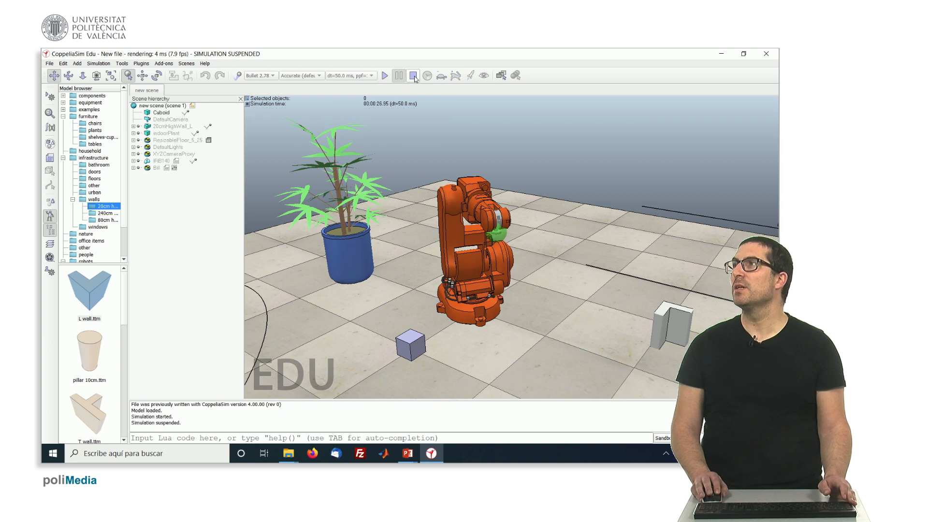
left_click(414, 76)
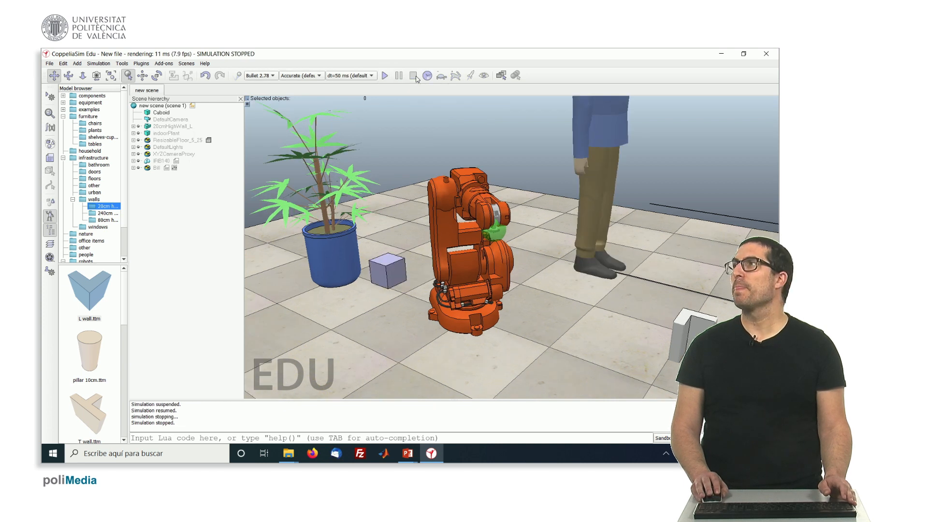
Look through the scene's view pages, open the top view on page 6 and return to the perspective view on page 1.
left_click(502, 76)
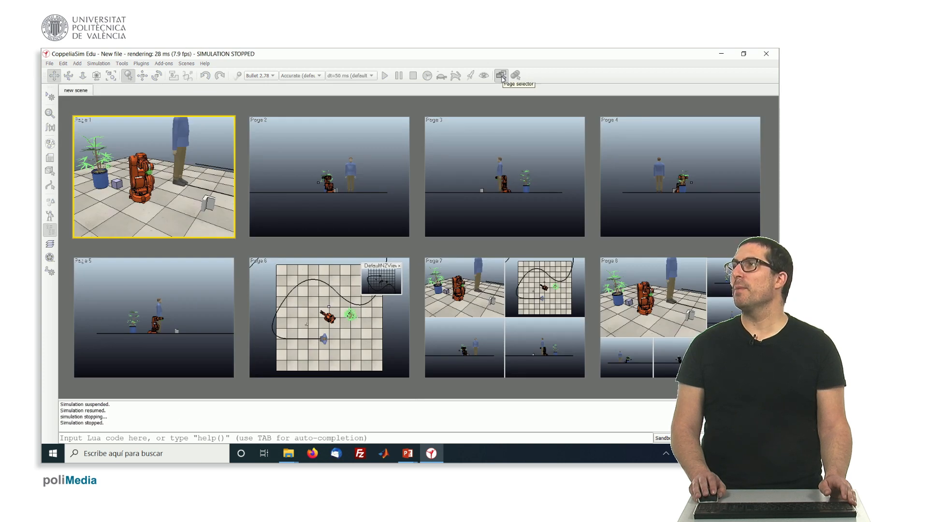
left_click(502, 76)
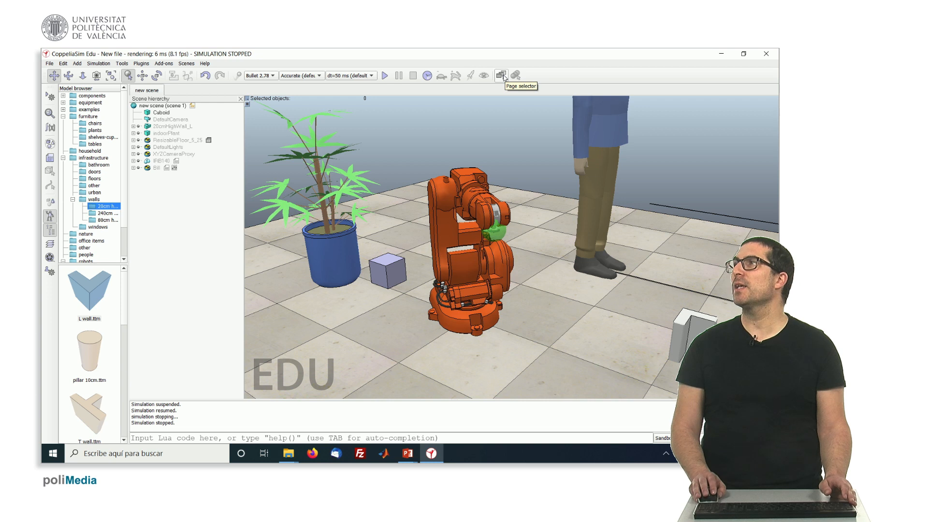
left_click(502, 76)
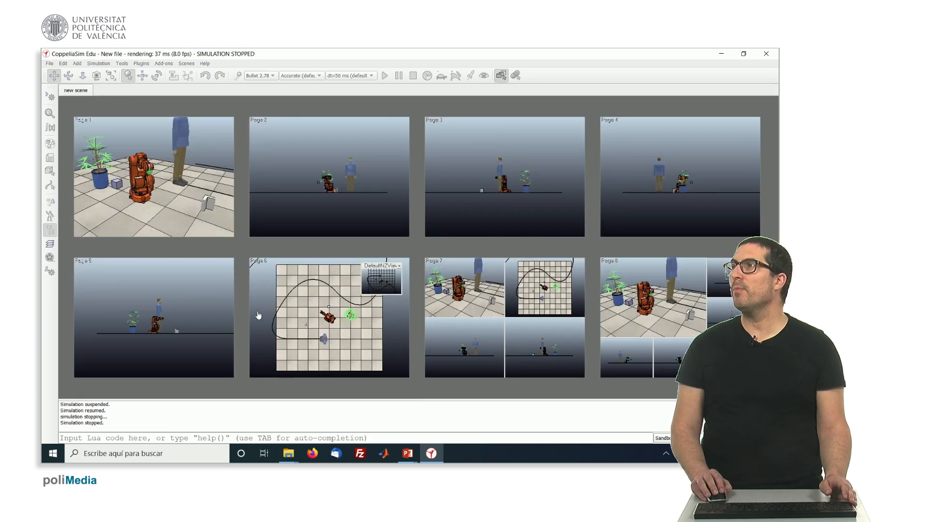
left_click(341, 344)
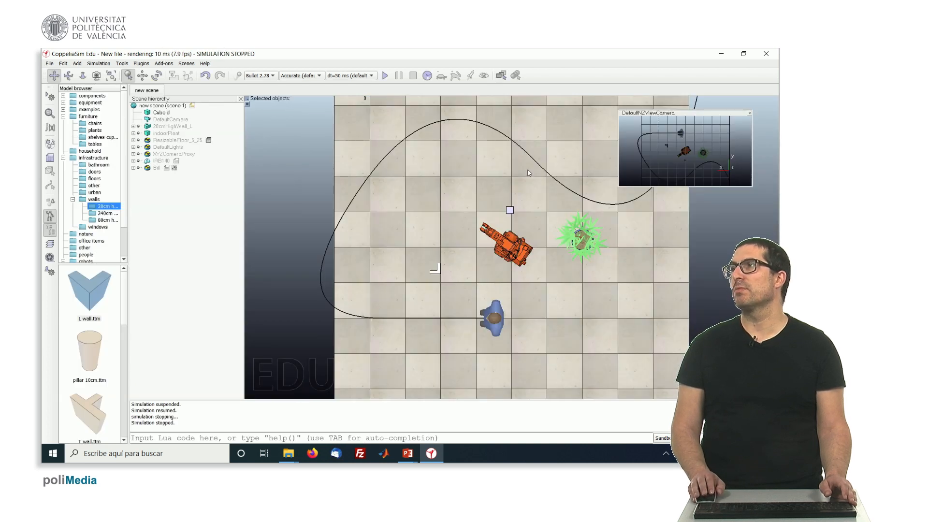
left_click(501, 75)
left_click(155, 174)
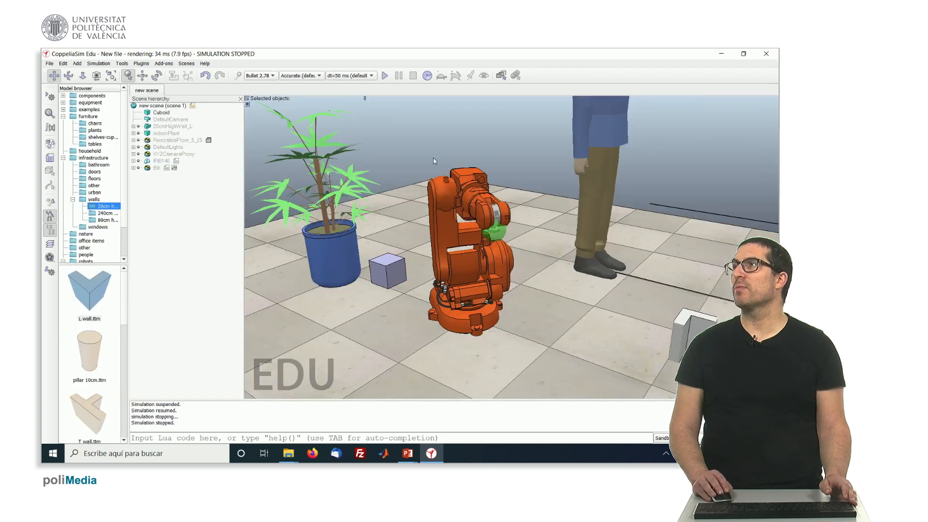